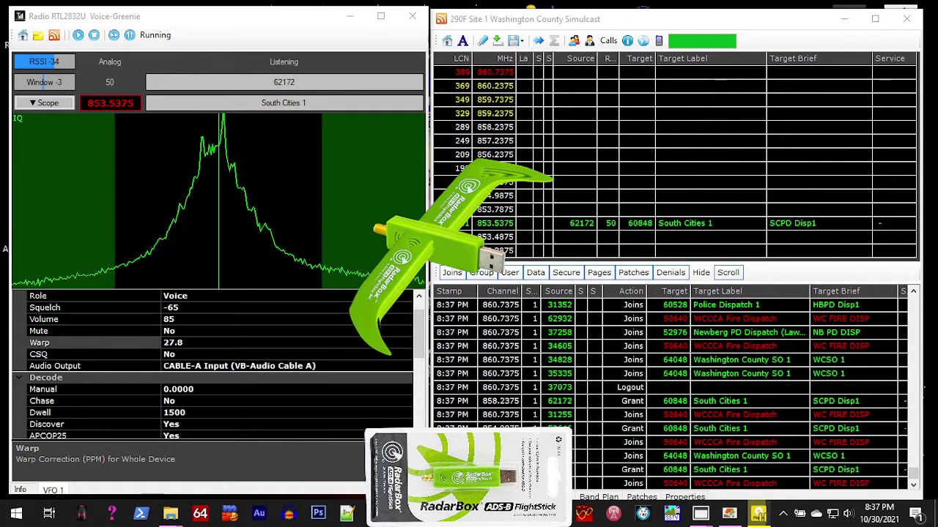
- Switch the voice receiver's scope to the discriminator waveform, then collapse the scope panel
left_click(18, 118)
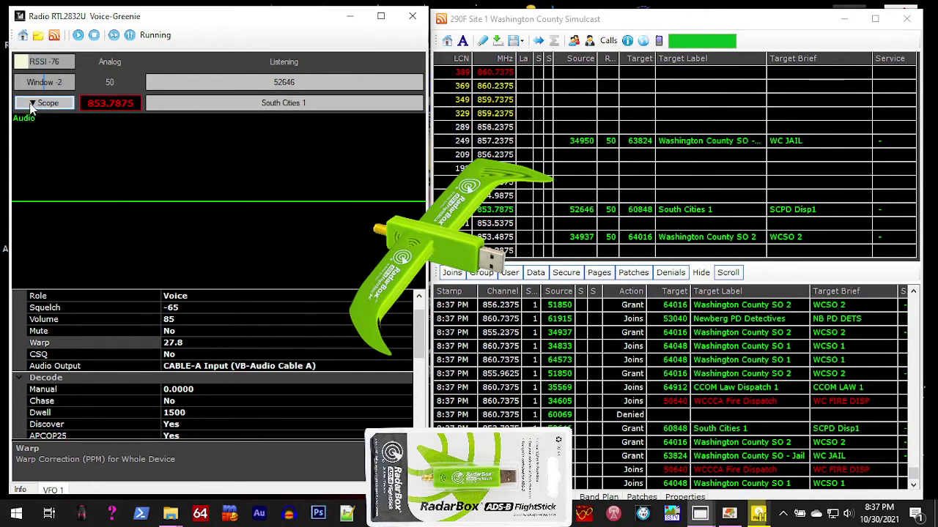
left_click(32, 103)
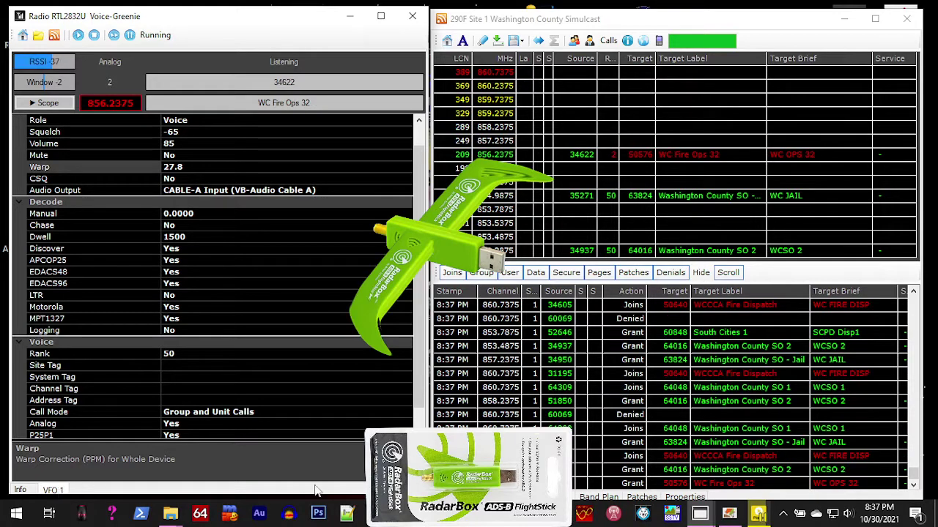
mouse_move(699, 513)
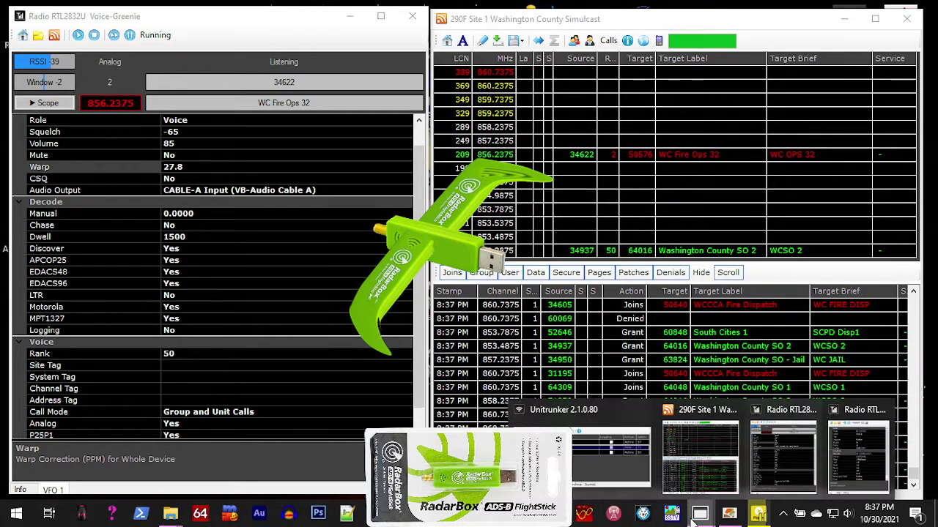
- Show the VFOs list in the main Unitrunker window, moved left and widened
left_click(579, 451)
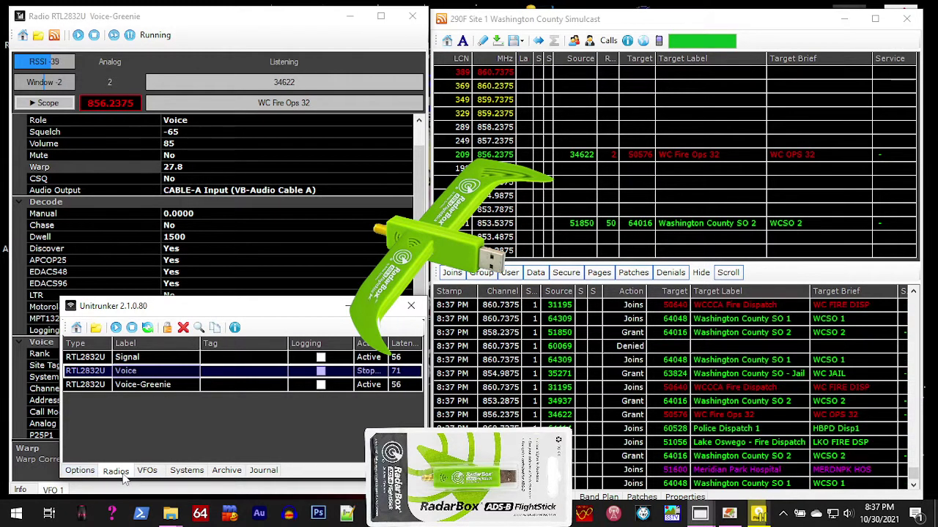
left_click(147, 470)
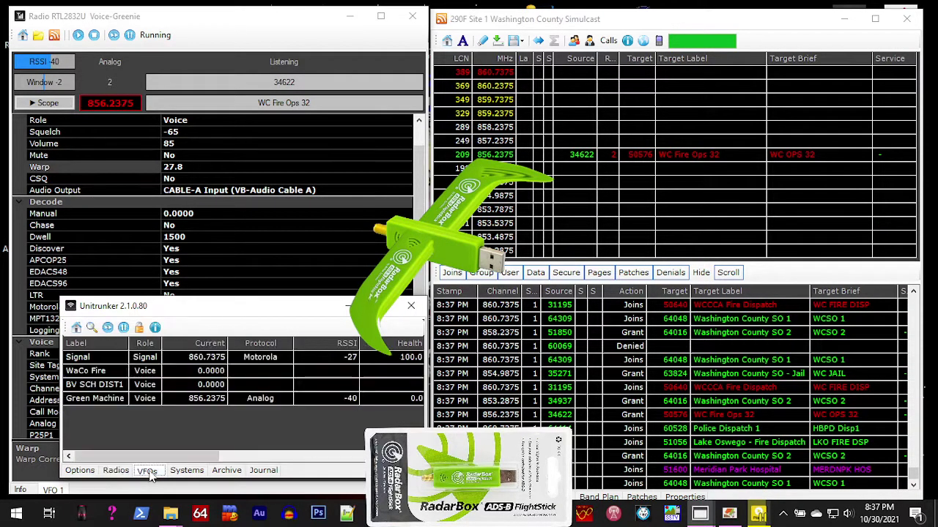
left_click_drag(262, 321, 229, 322)
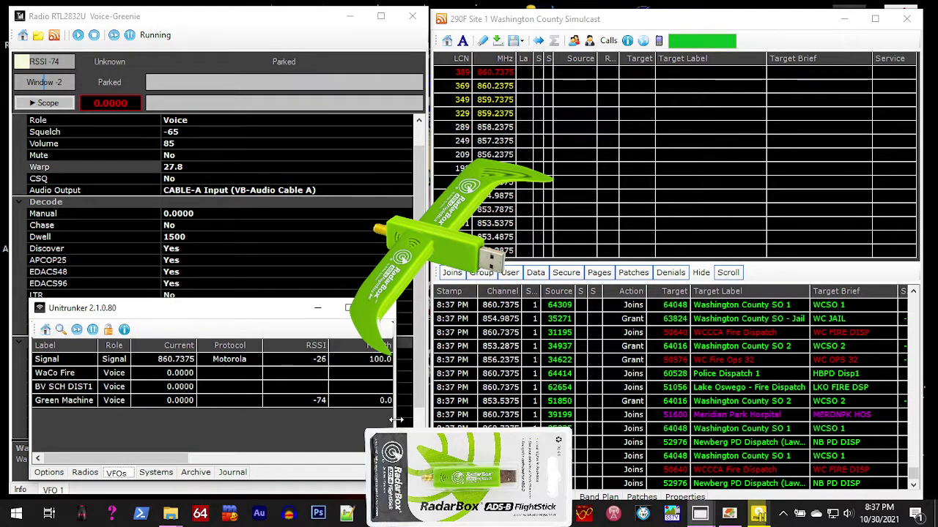
left_click_drag(396, 420, 422, 419)
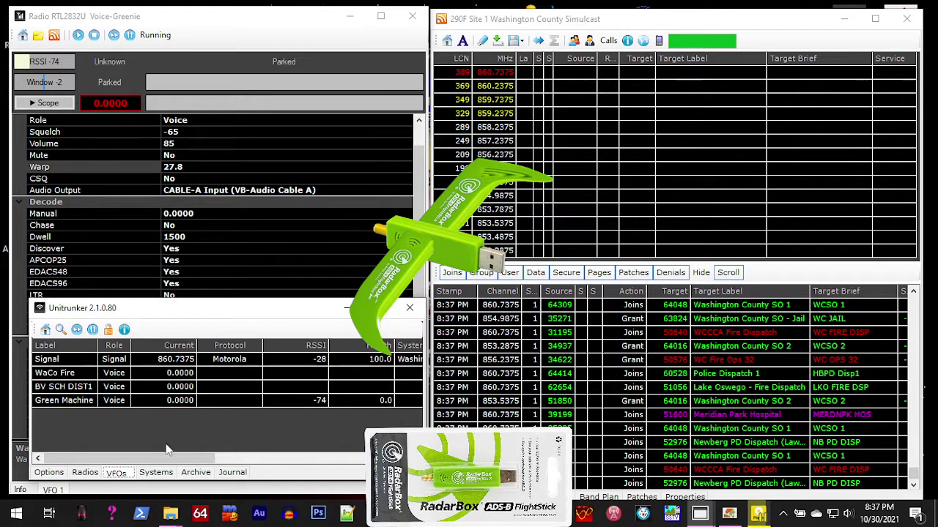
left_click_drag(28, 418, 11, 419)
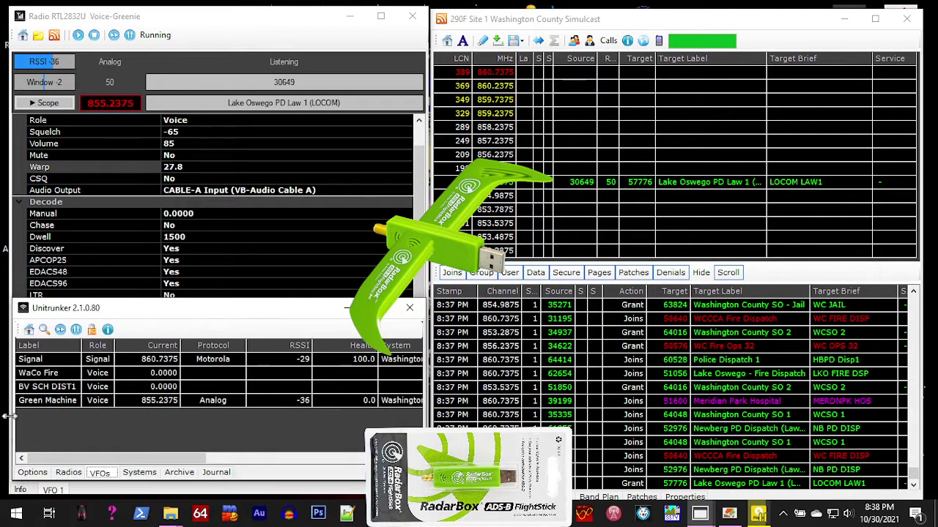
- Restore the main window, widen the System column and narrow the Current column
double_click(45, 400)
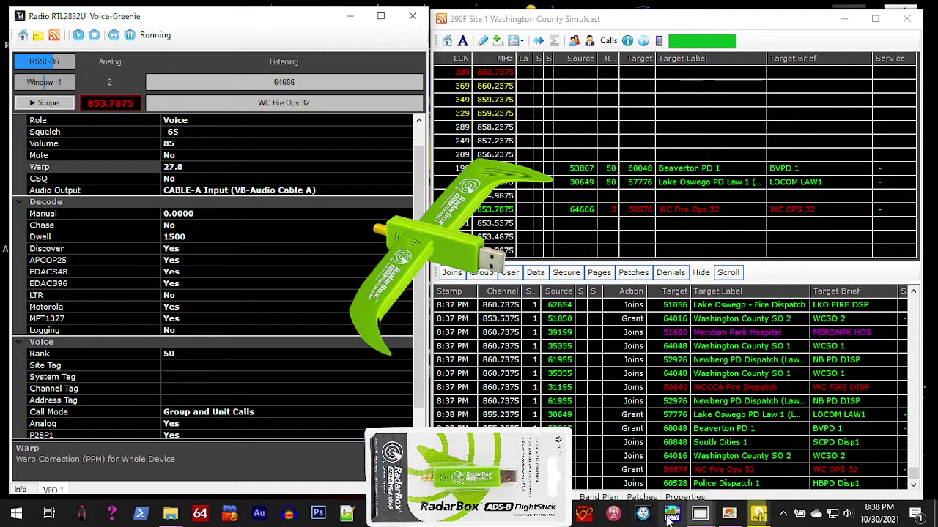
mouse_move(671, 515)
left_click(612, 458)
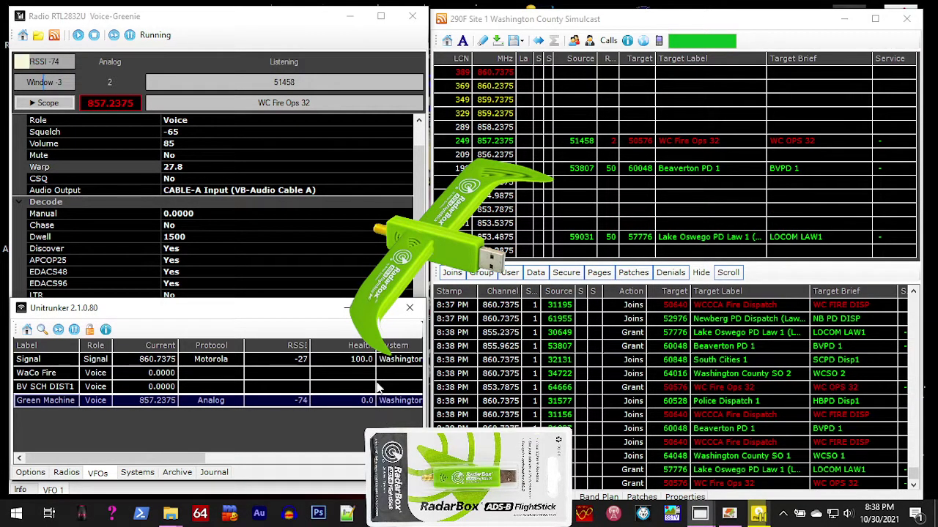
left_click_drag(370, 345, 223, 344)
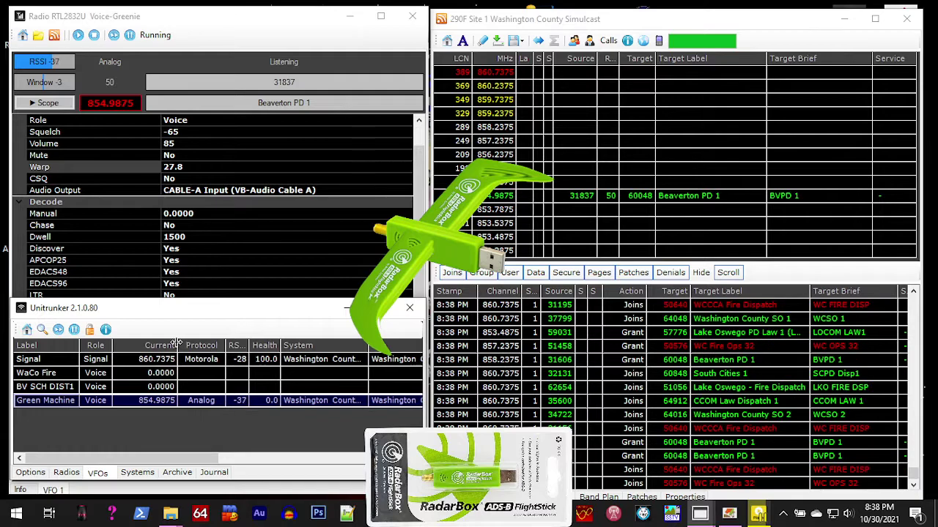
left_click_drag(178, 345, 160, 345)
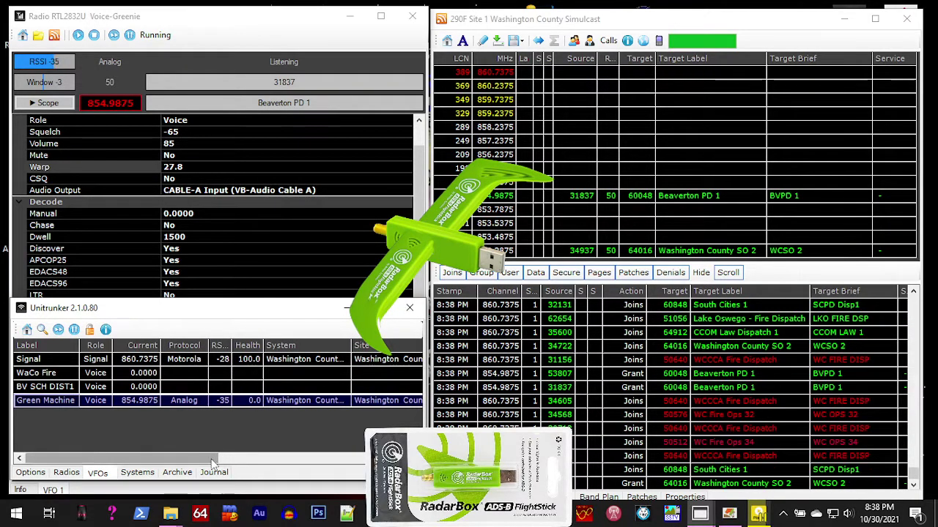
mouse_move(212, 459)
left_mouse_down()
mouse_move(344, 458)
mouse_move(128, 469)
left_mouse_up()
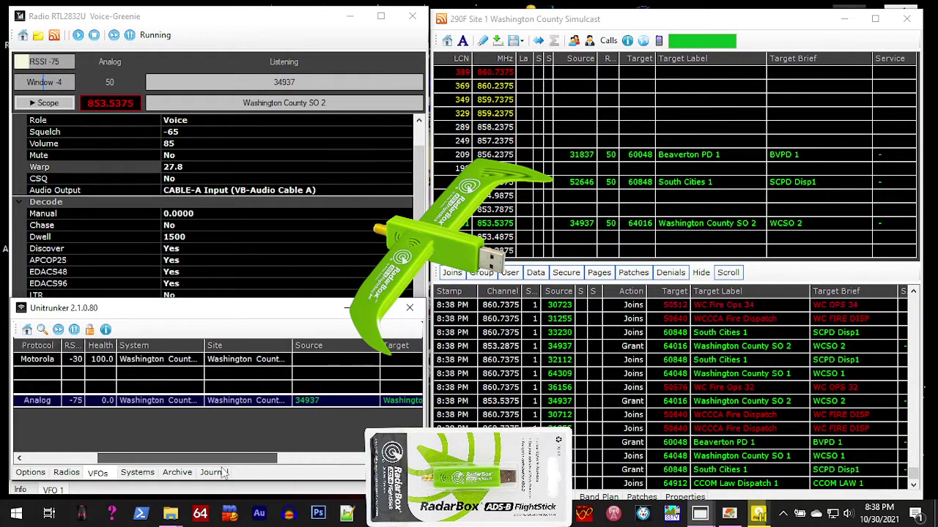
- Glance at the Systems and VFOs lists, then display the Radios list
left_click(137, 473)
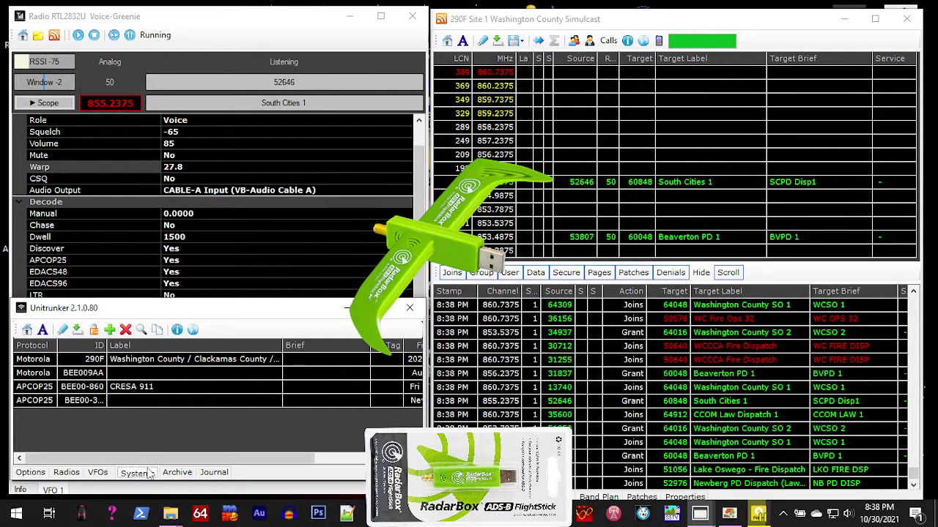
left_click(99, 473)
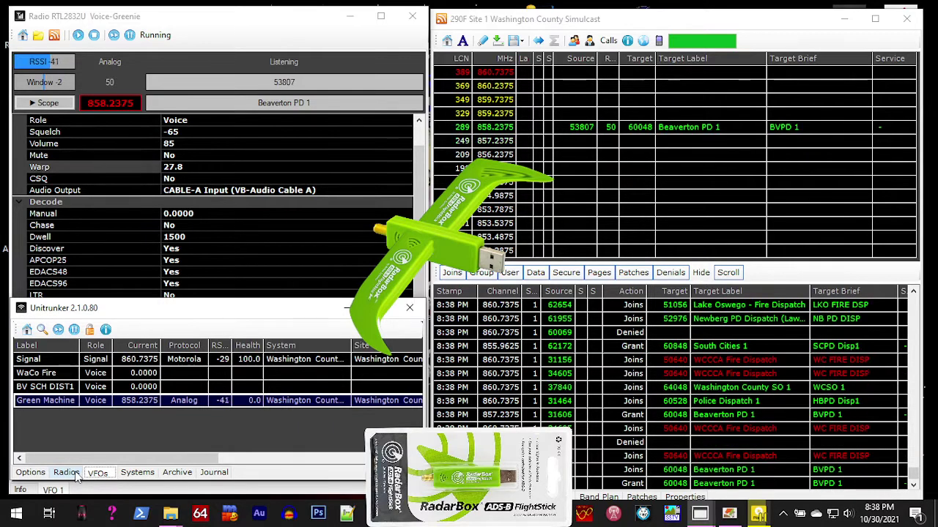
left_click(67, 473)
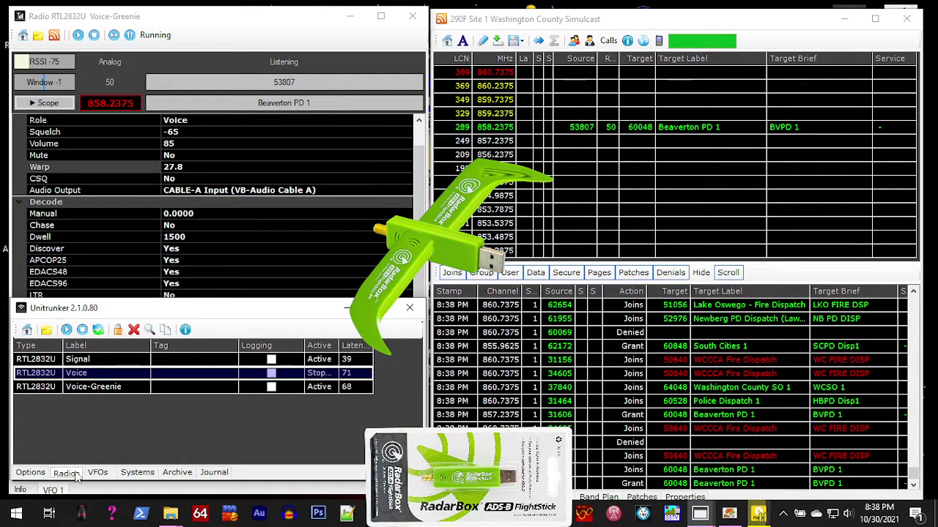